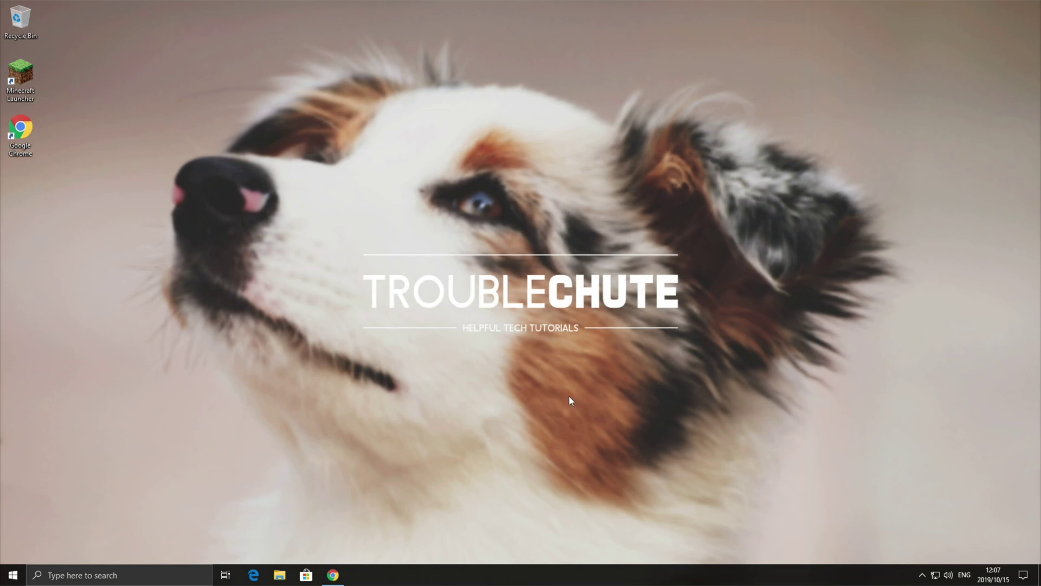
Step: From RLCraft's CurseForge page in Chrome, start the Install to reach the download countdown
{"action": "left_click", "coordinate": [333, 573]}
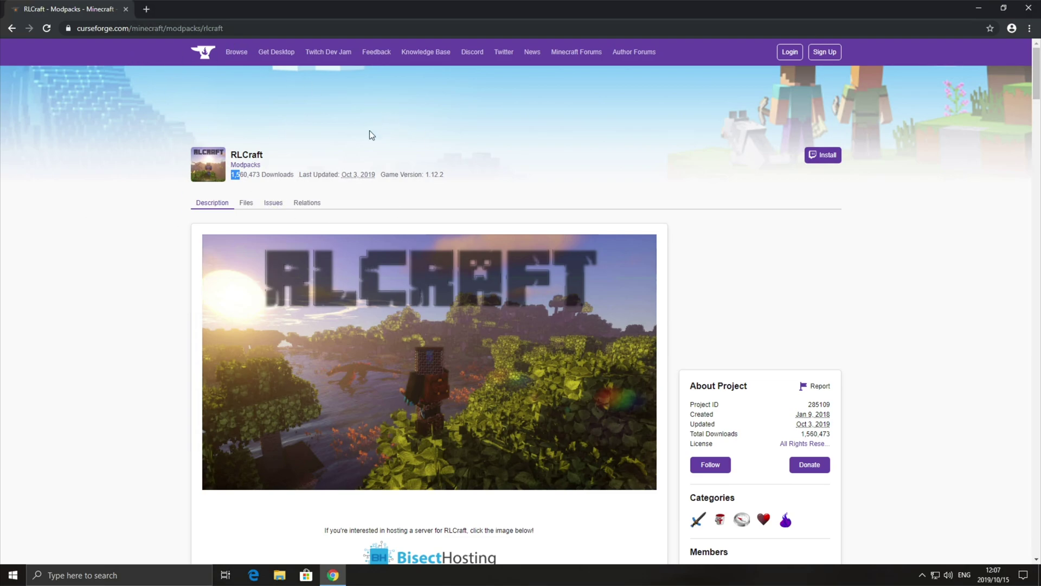
{"action": "left_click", "coordinate": [415, 149]}
{"action": "left_click", "coordinate": [818, 164]}
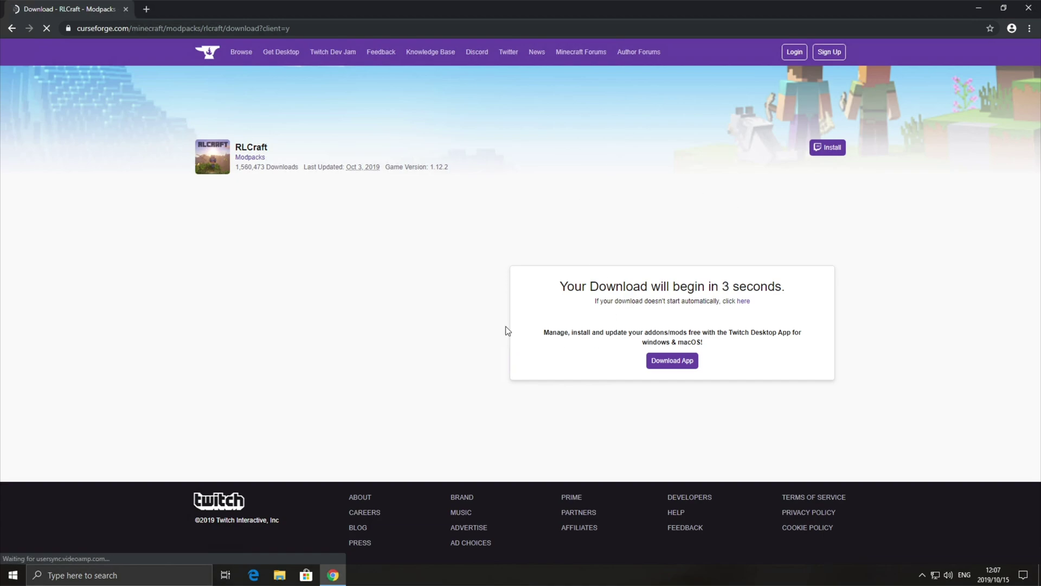
Step: Let the RLCraft download begin and bring up the context menu of the manual 'here' download link
{"action": "triple_click", "coordinate": [629, 287]}
{"action": "left_click", "coordinate": [607, 299]}
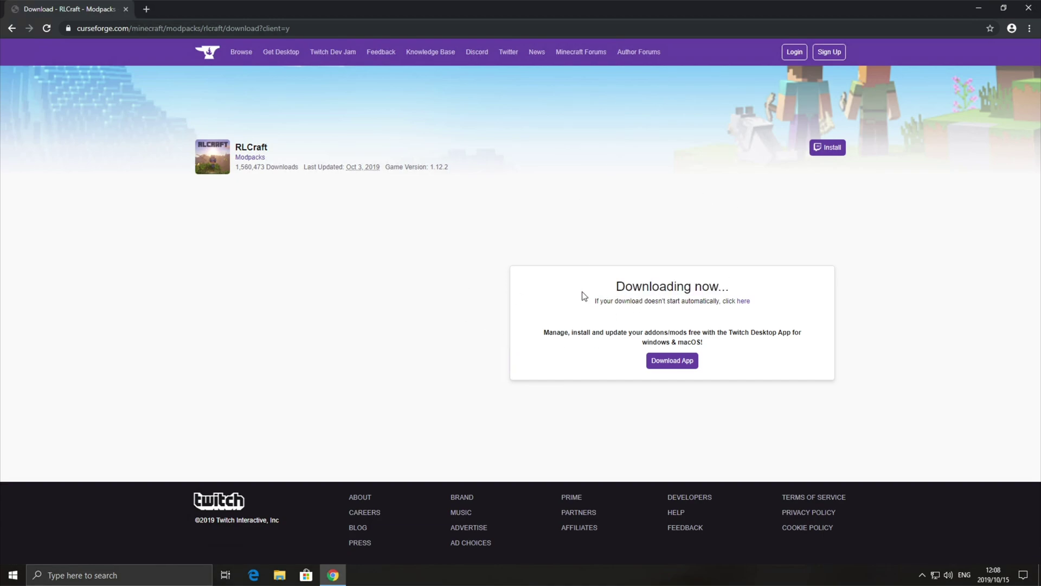
{"action": "right_click", "coordinate": [746, 305]}
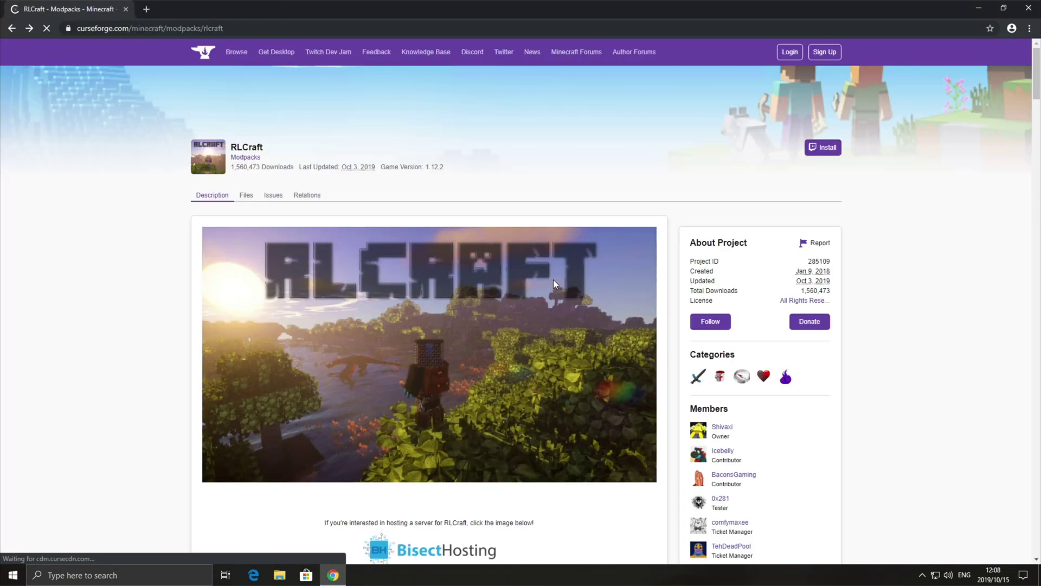
{"action": "scroll", "coordinate": [621, 242], "scroll_direction": "down", "scroll_amount": 8}
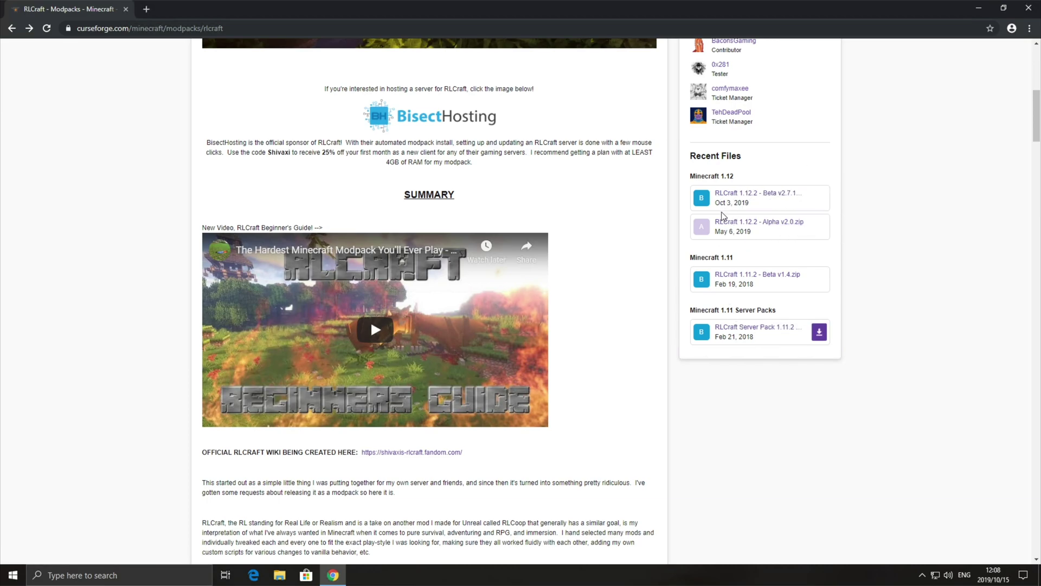
{"action": "scroll", "coordinate": [386, 137], "scroll_direction": "up", "scroll_amount": 8}
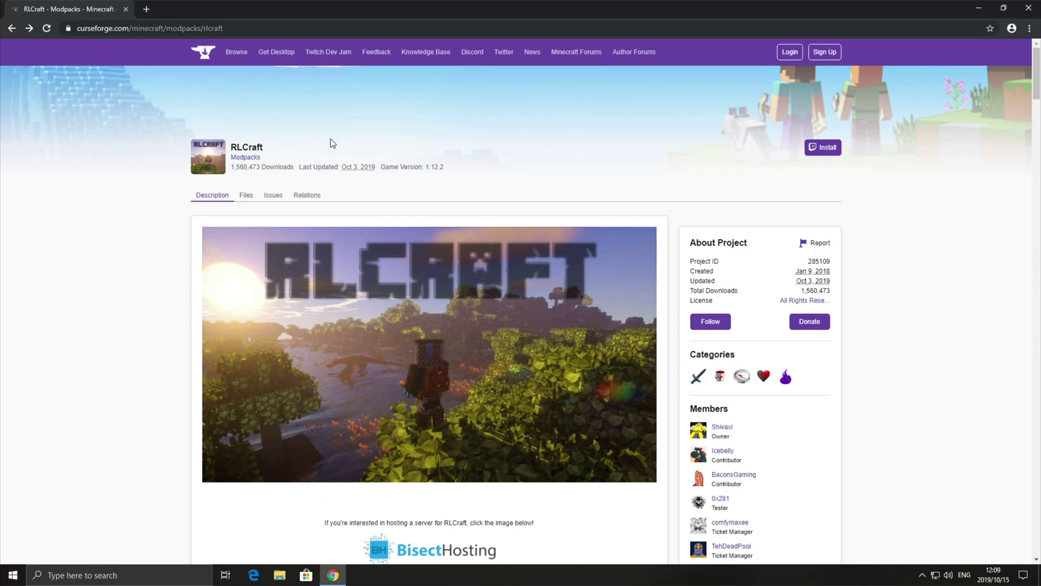
Step: Download TwitchSetup.exe for Windows from Twitch's Get Desktop page and run the installer
{"action": "left_click", "coordinate": [278, 55]}
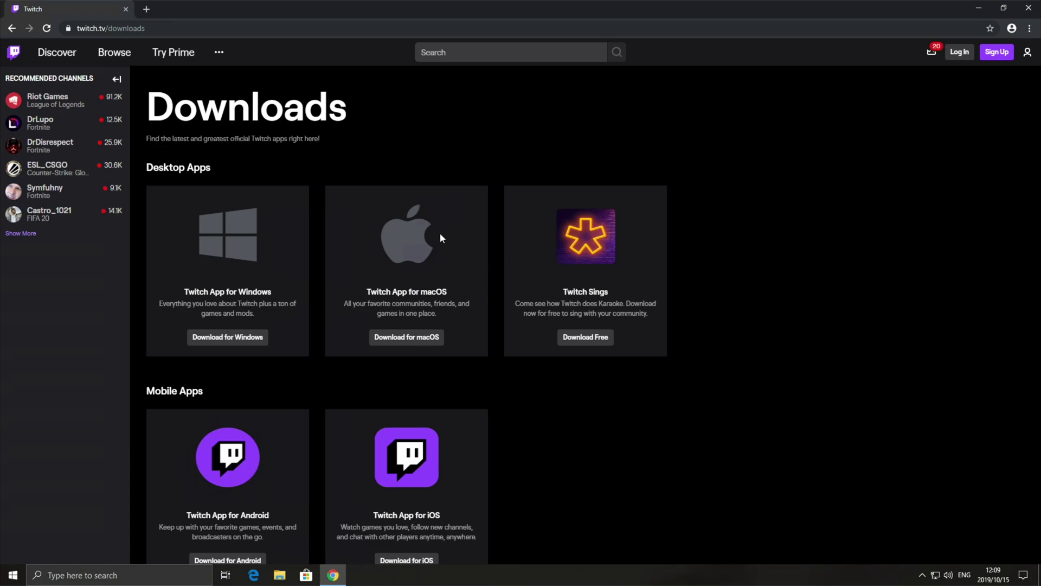
{"action": "left_click", "coordinate": [223, 340]}
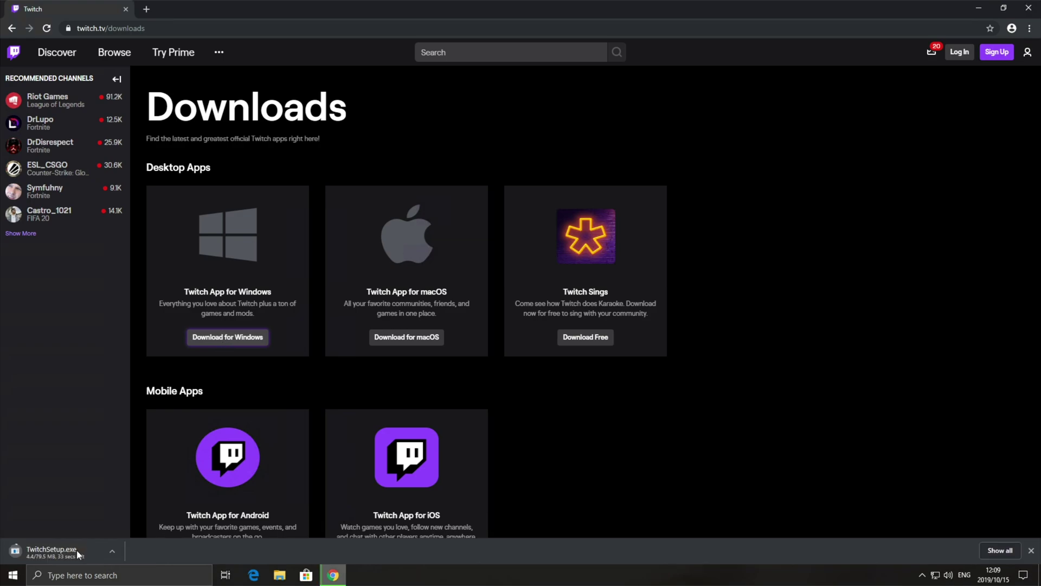
{"action": "left_click", "coordinate": [76, 552]}
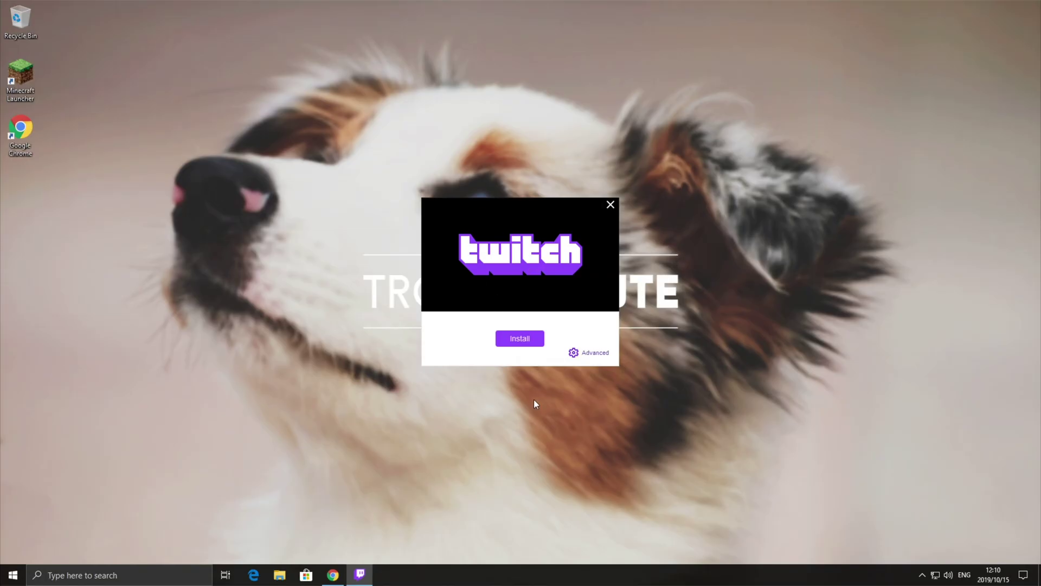
Step: Install the Twitch app, keeping the default location under Advanced
{"action": "left_click", "coordinate": [586, 352]}
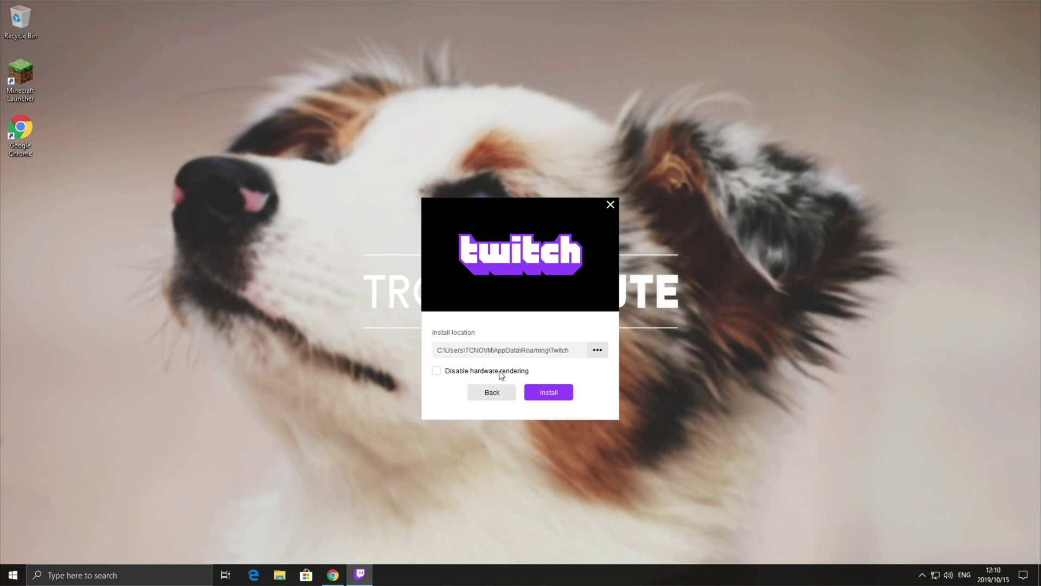
{"action": "left_click", "coordinate": [556, 396]}
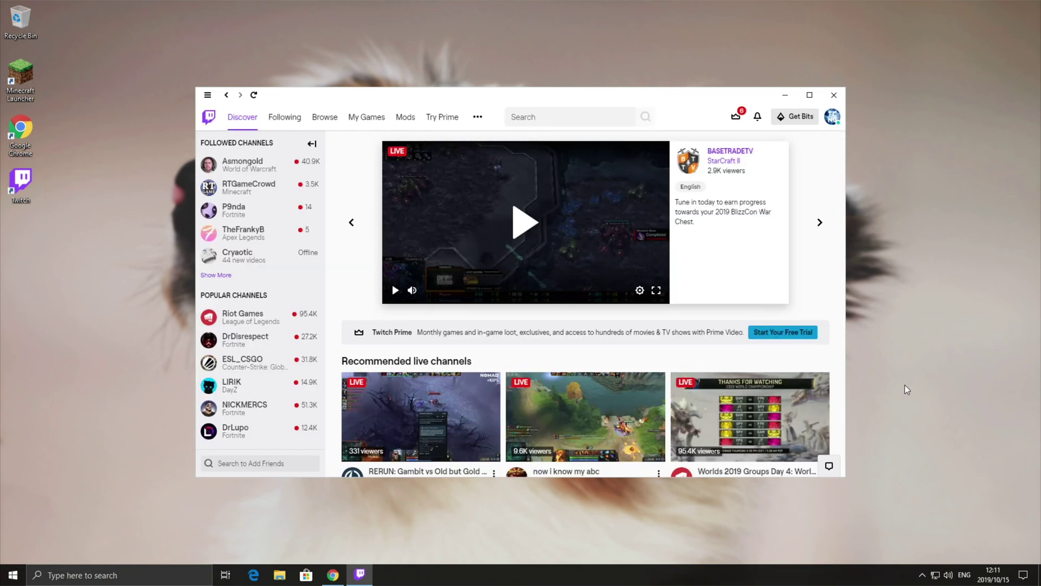
Step: Maximize Twitch and install Minecraft modding support from the Mods tab at the default location
{"action": "left_click", "coordinate": [810, 96]}
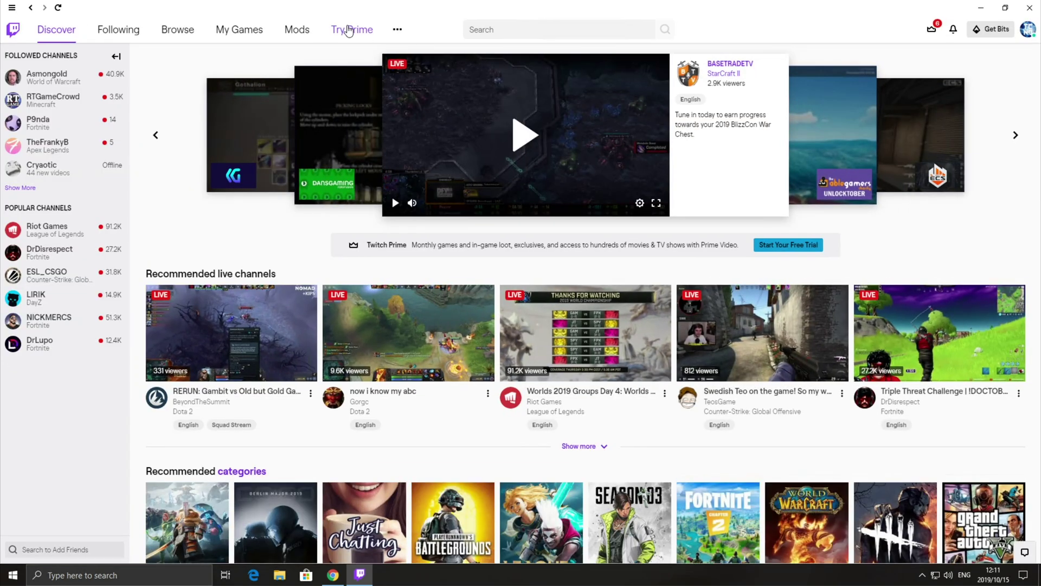
{"action": "left_click", "coordinate": [297, 29]}
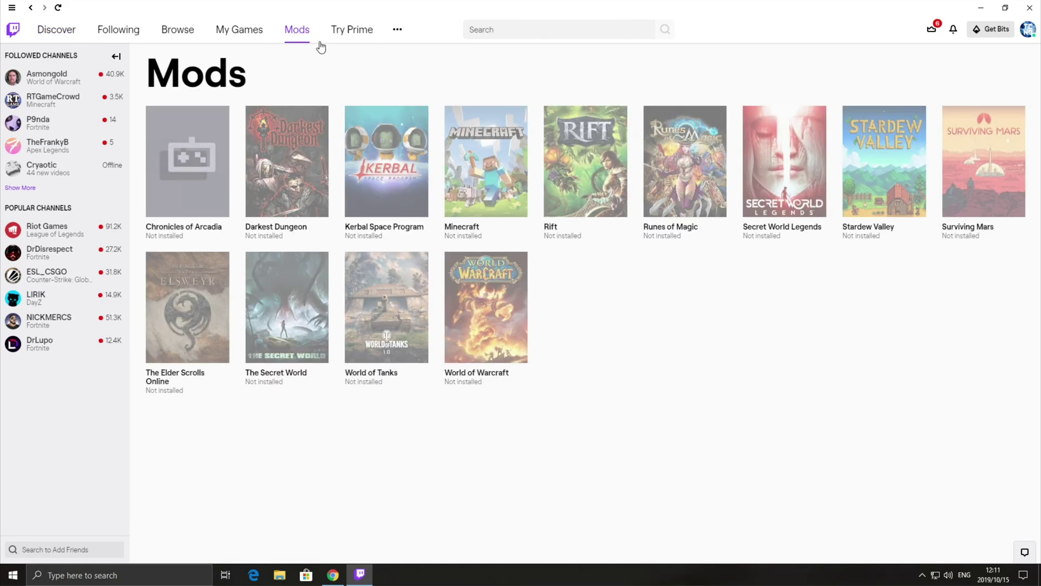
{"action": "left_click", "coordinate": [471, 152]}
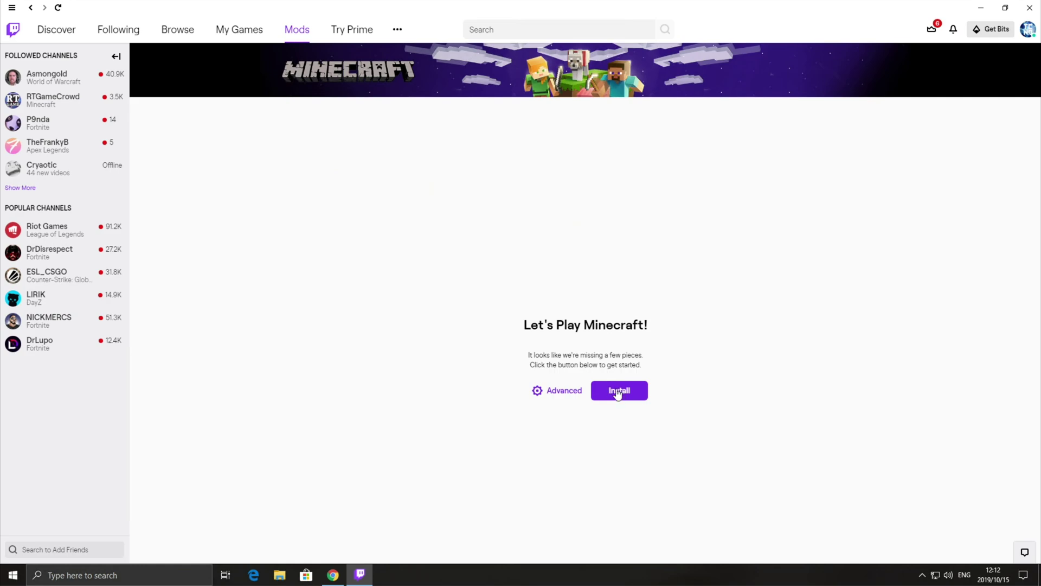
{"action": "left_click", "coordinate": [566, 396]}
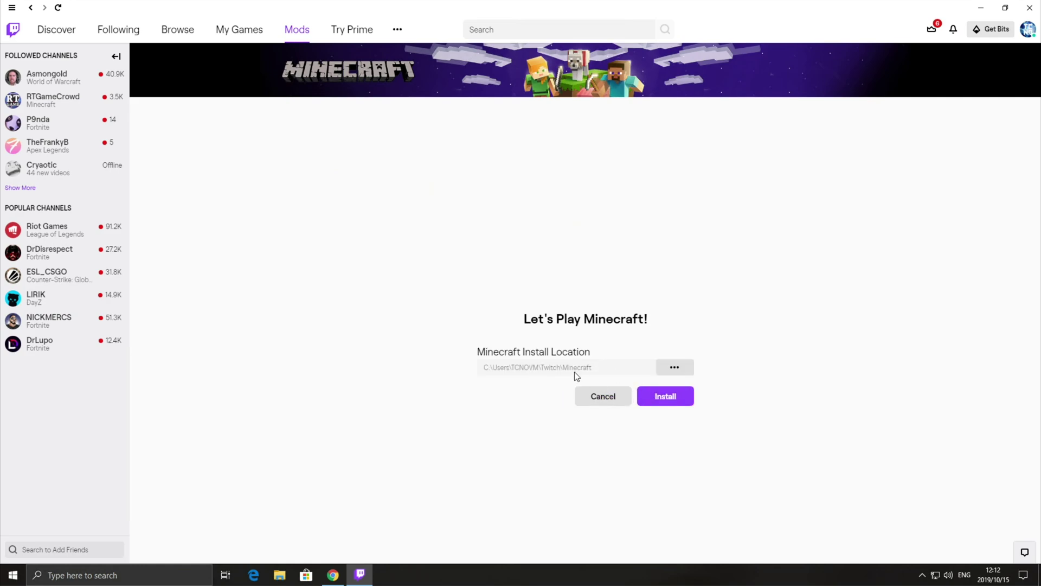
{"action": "left_click", "coordinate": [666, 402]}
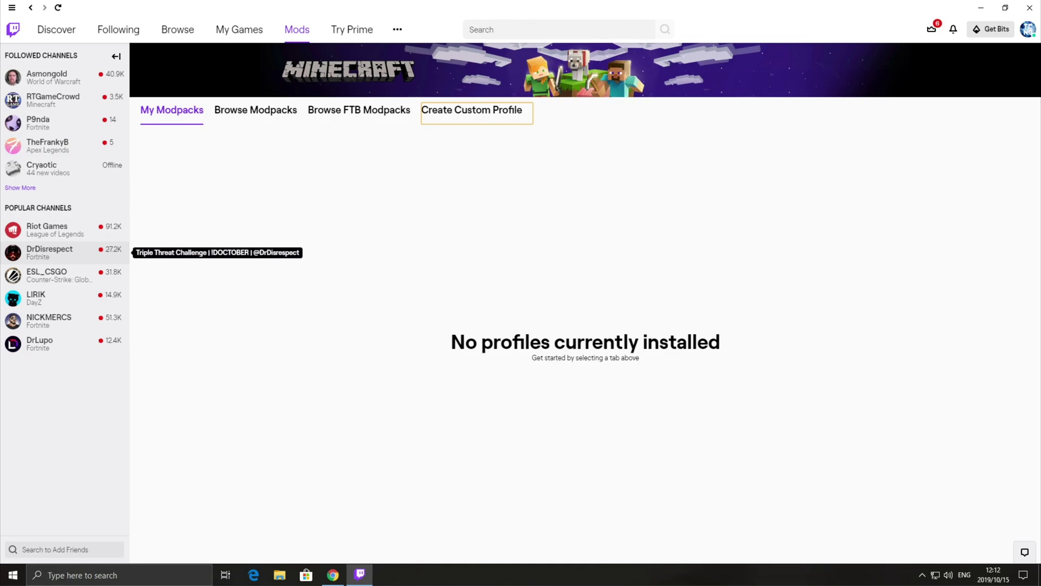
{"action": "left_click_drag", "start_coordinate": [599, 342], "coordinate": [618, 367]}
Step: Search Browse Modpacks for 'RLCraft' and install the RLCraft modpack
{"action": "left_click", "coordinate": [558, 389]}
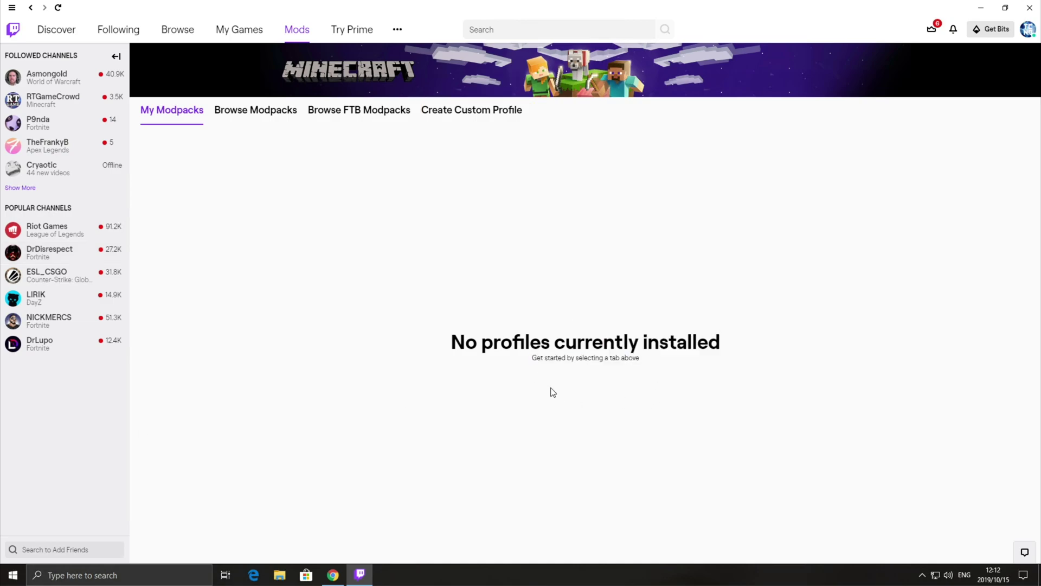
{"action": "left_click", "coordinate": [232, 113]}
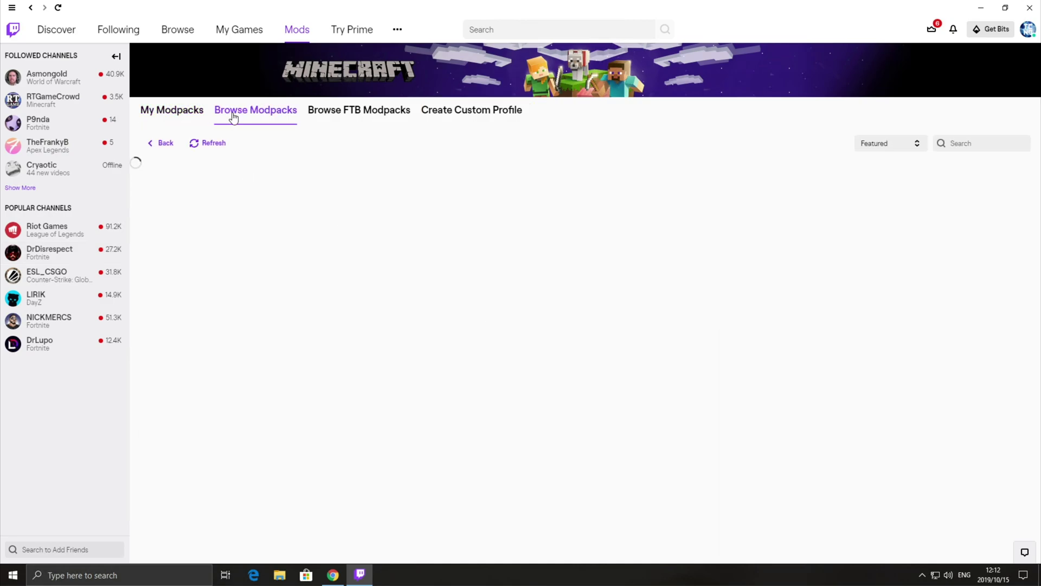
{"action": "left_click", "coordinate": [979, 144]}
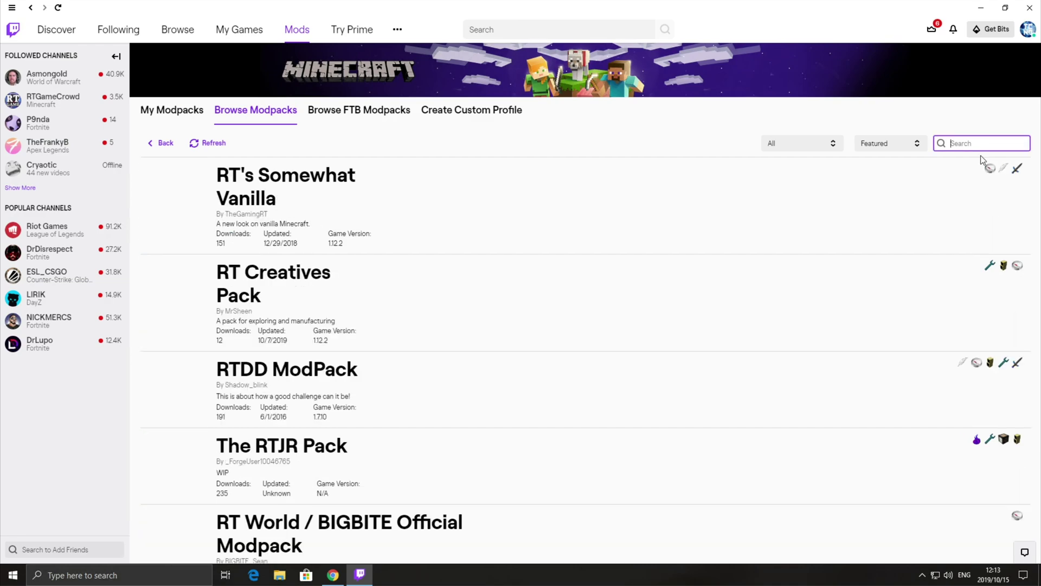
{"action": "type", "text": "RLCraf"}
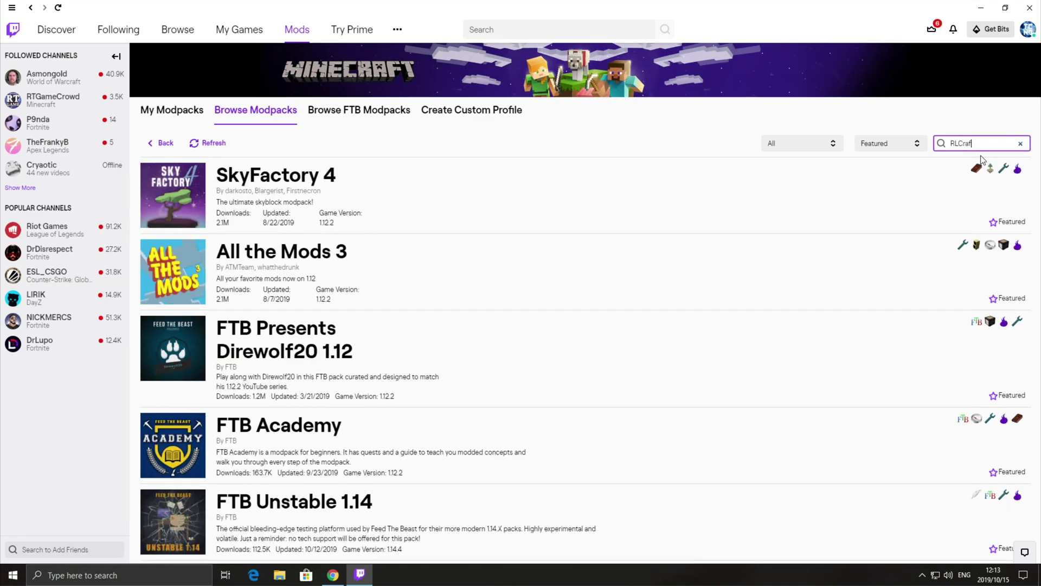
{"action": "type", "text": "t"}
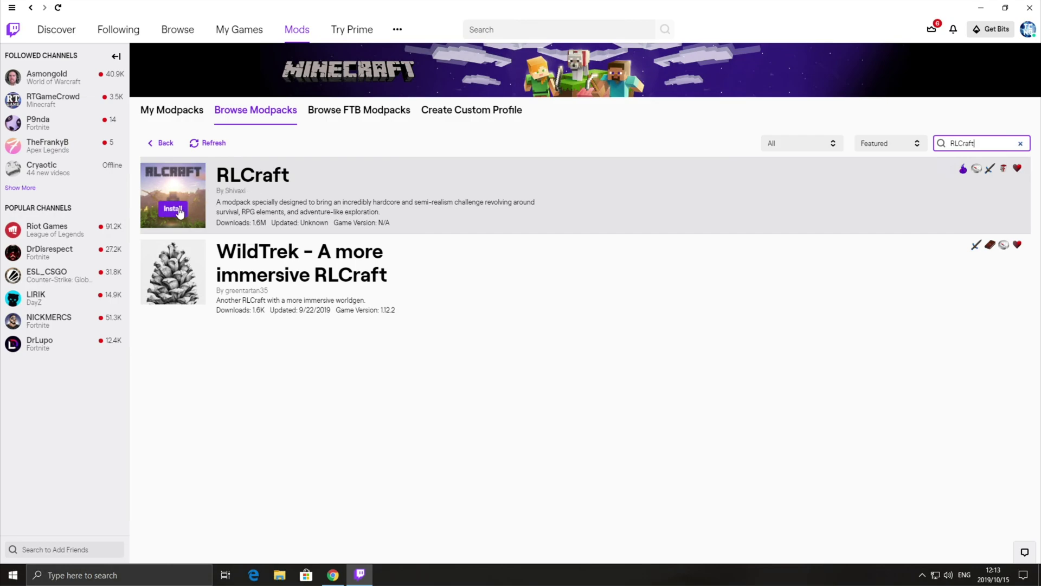
{"action": "left_click", "coordinate": [179, 212]}
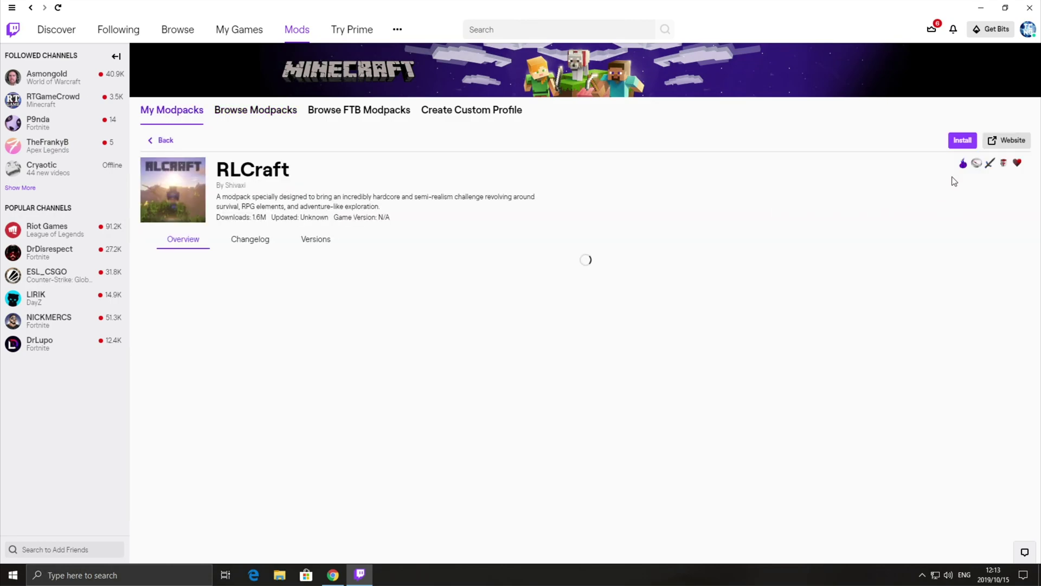
{"action": "left_click", "coordinate": [961, 141]}
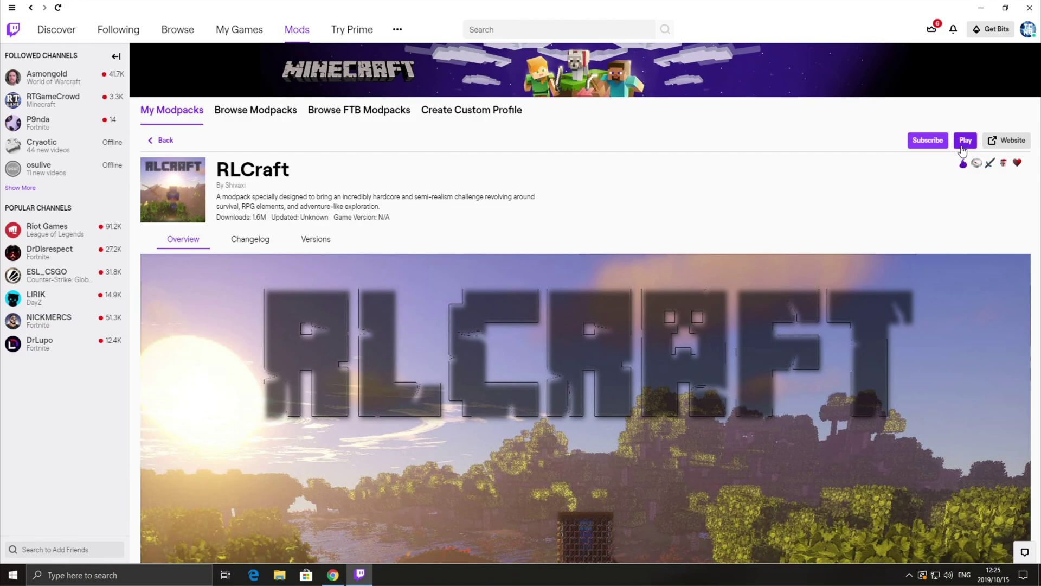
{"action": "scroll", "coordinate": [658, 305], "scroll_direction": "down", "scroll_amount": 8}
{"action": "scroll", "coordinate": [659, 310], "scroll_direction": "down", "scroll_amount": 8}
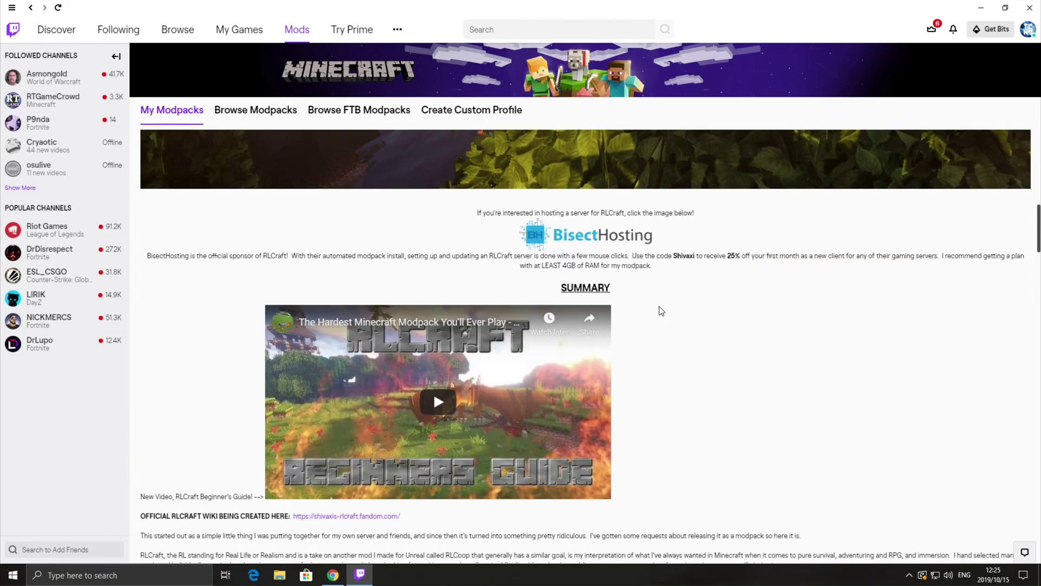
Step: Highlight the Setup & Installation PARAMETERS notes on the 1GB default and recommended 3-4GB RAM
{"action": "scroll", "coordinate": [660, 308], "scroll_direction": "down", "scroll_amount": 8}
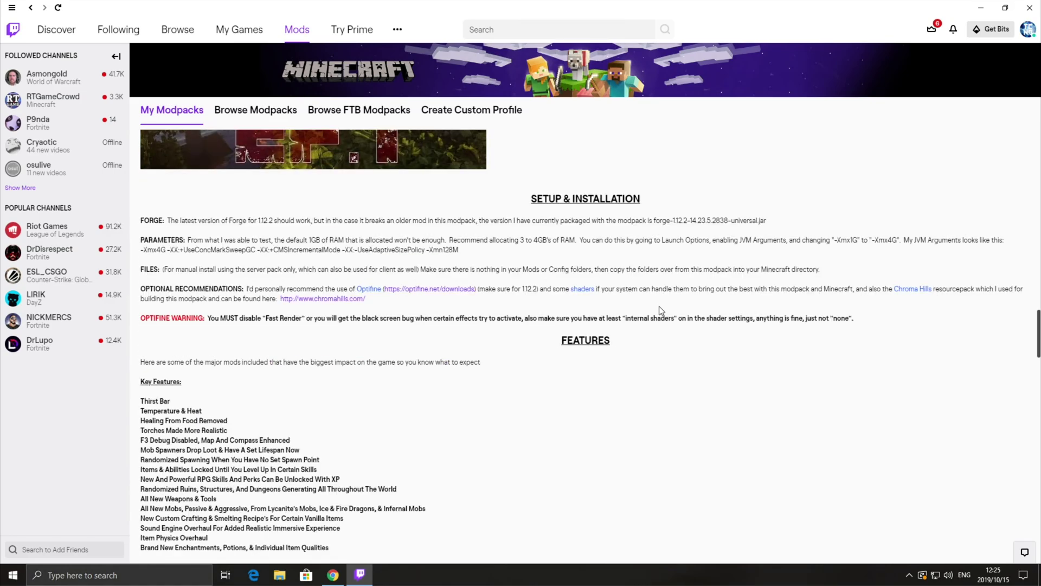
{"action": "left_click_drag", "start_coordinate": [530, 199], "coordinate": [642, 194]}
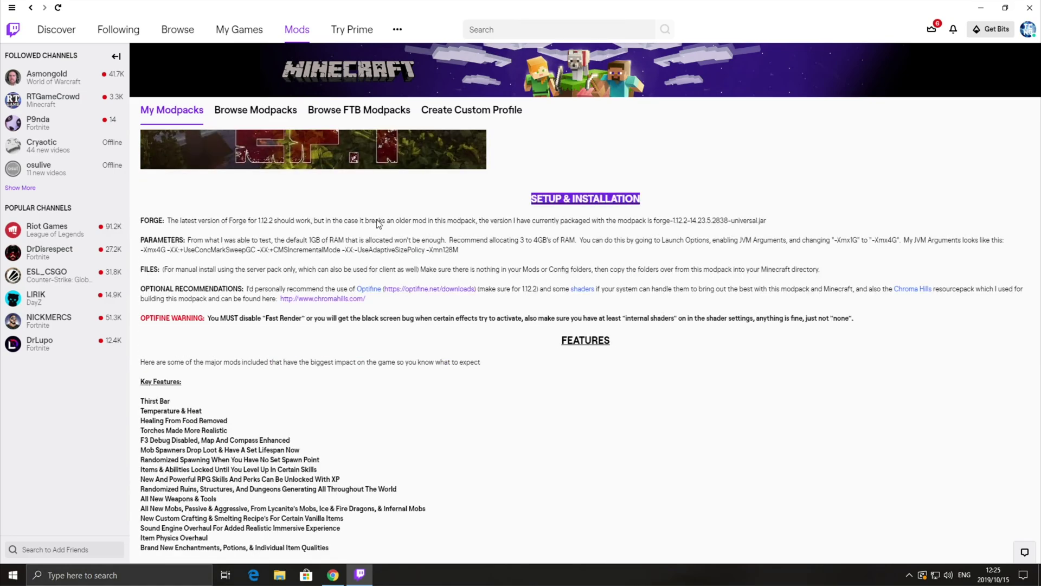
{"action": "left_click_drag", "start_coordinate": [140, 239], "coordinate": [179, 240]}
{"action": "left_click", "coordinate": [179, 240]}
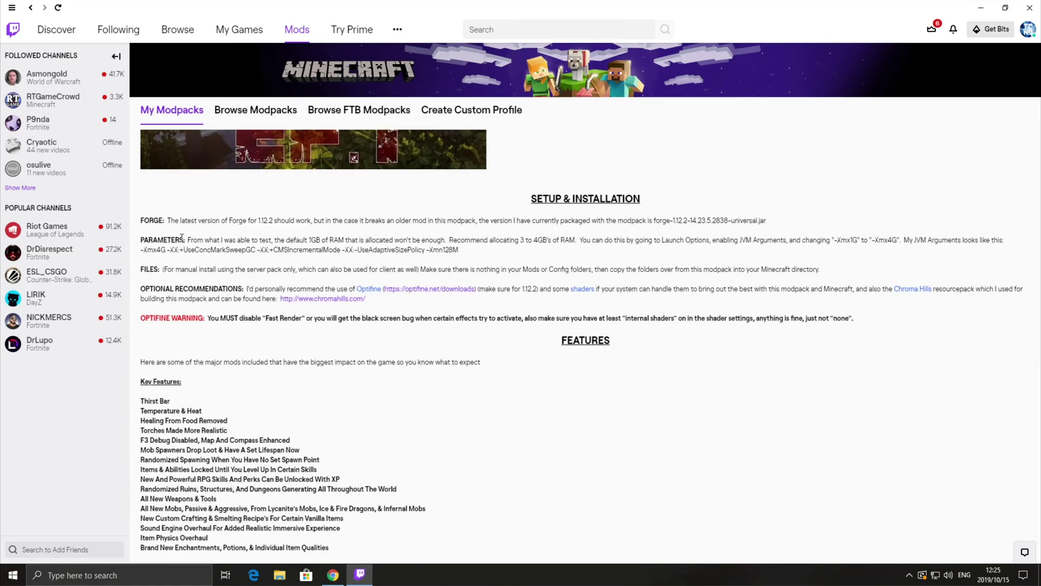
{"action": "left_click_drag", "start_coordinate": [293, 241], "coordinate": [441, 240]}
{"action": "left_click", "coordinate": [386, 241]}
{"action": "left_click_drag", "start_coordinate": [520, 239], "coordinate": [548, 238]}
Step: Check the PC's 16.0 GB total memory in Task Manager's Performance > Memory, then return to Twitch
{"action": "right_click", "coordinate": [624, 578]}
{"action": "left_click", "coordinate": [668, 518]}
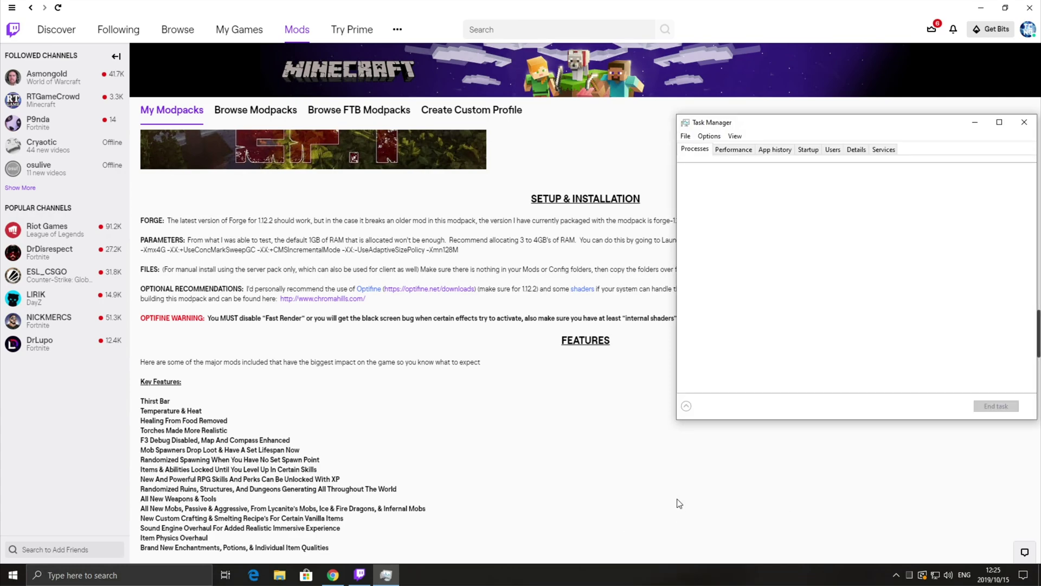
{"action": "left_click", "coordinate": [729, 154]}
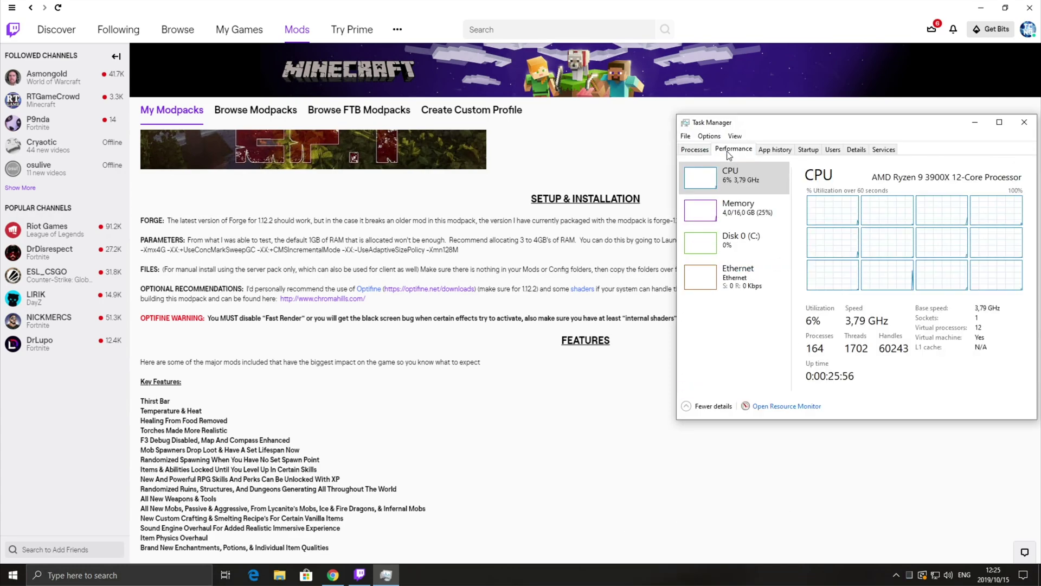
{"action": "left_click", "coordinate": [745, 214]}
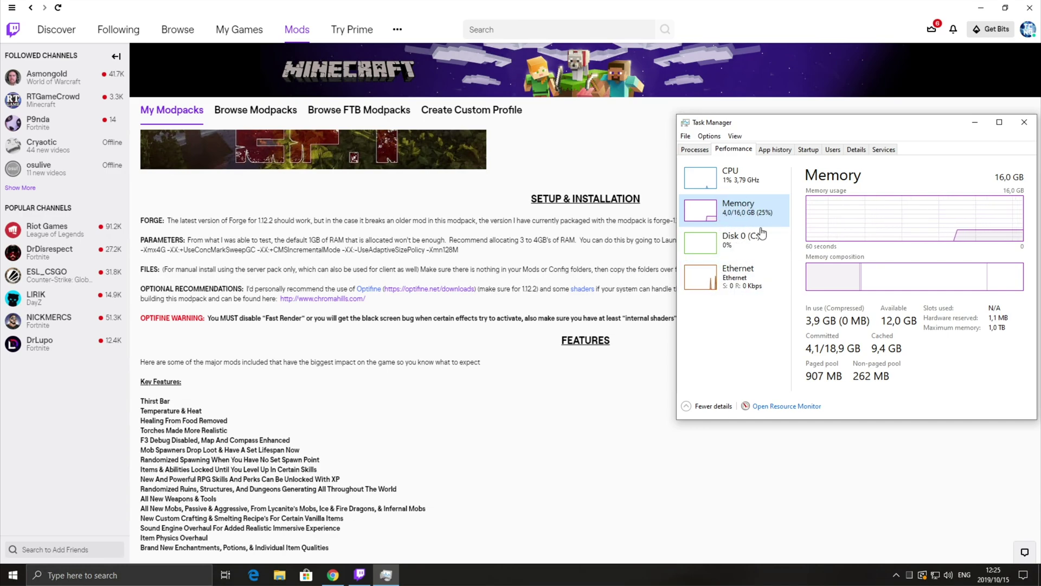
{"action": "left_click", "coordinate": [656, 232]}
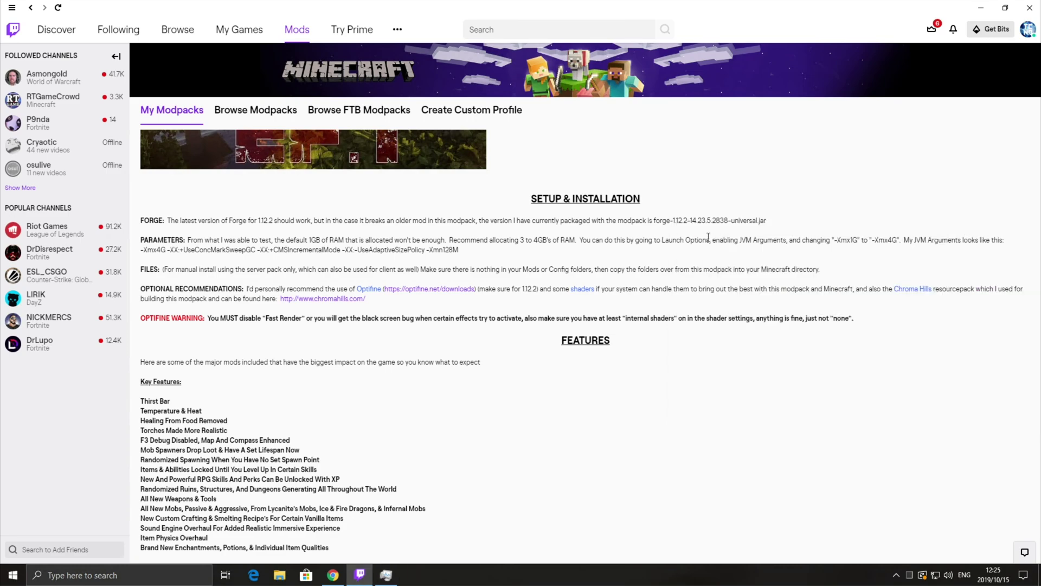
Step: Highlight the Launch Options and JVM Arguments notes, then open the installed RLCraft profile from My Modpacks
{"action": "left_click_drag", "start_coordinate": [689, 239], "coordinate": [905, 239]}
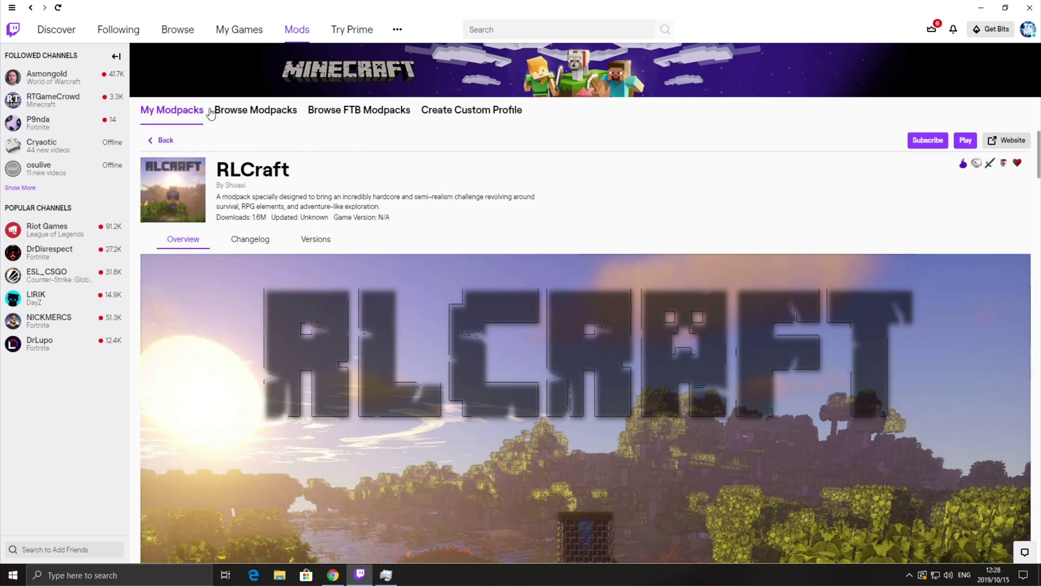
{"action": "left_click", "coordinate": [171, 116]}
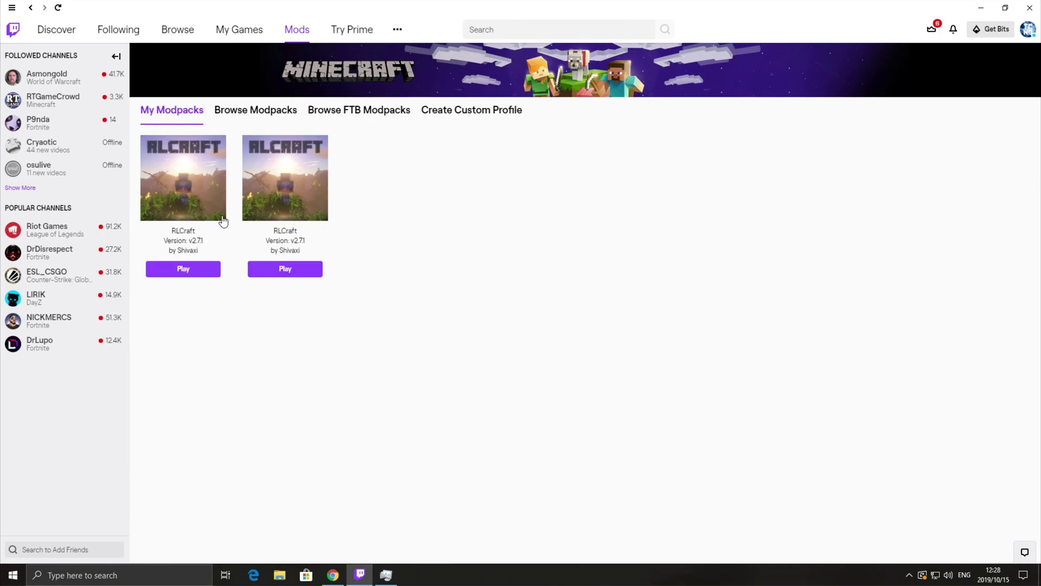
{"action": "left_click", "coordinate": [274, 204]}
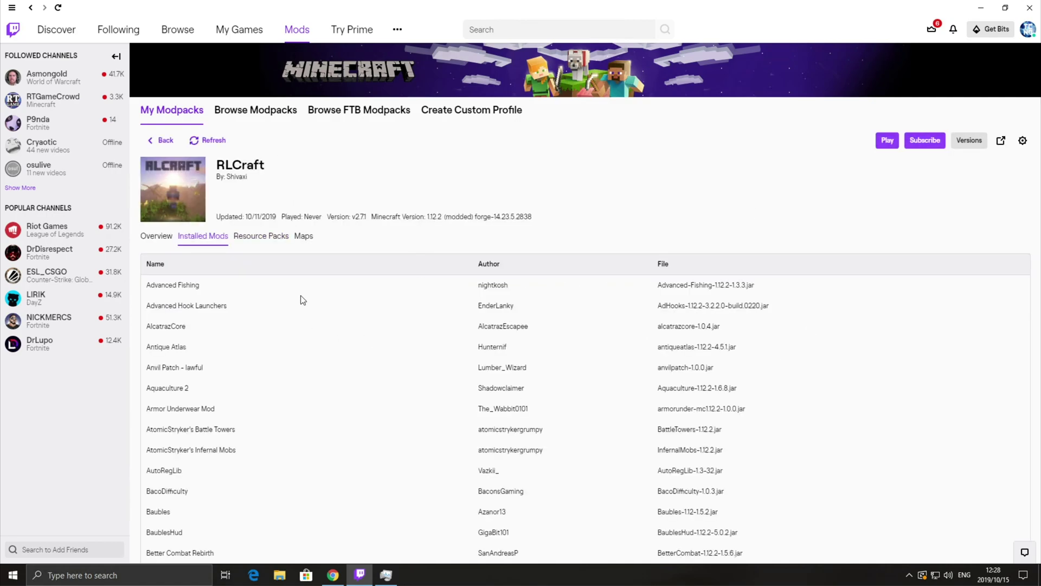
Step: In RLCraft's Profile Options, drop Use System Memory Settings and allocate 10002 MB
{"action": "left_click", "coordinate": [1022, 142]}
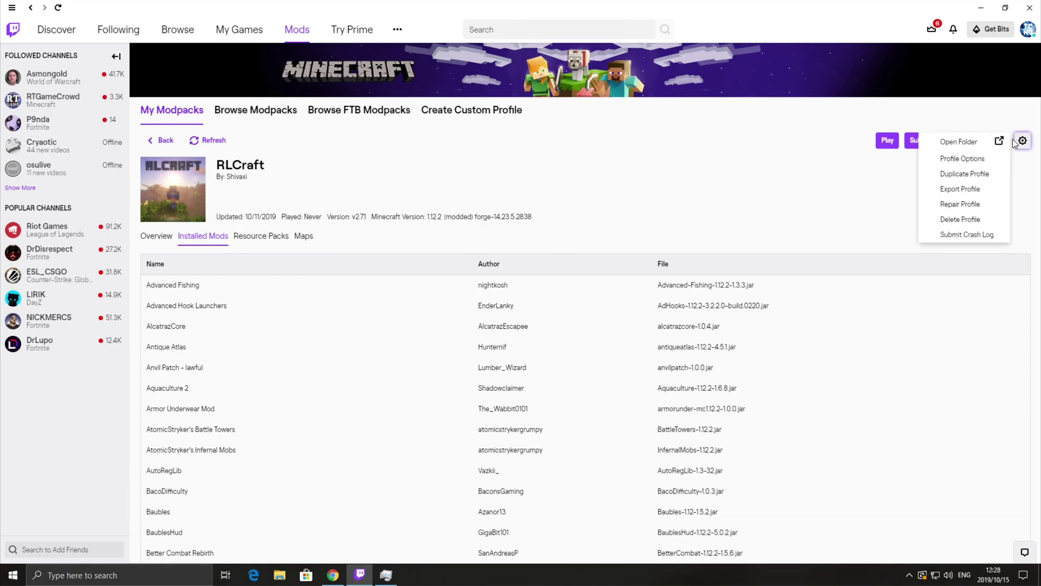
{"action": "left_click", "coordinate": [969, 160]}
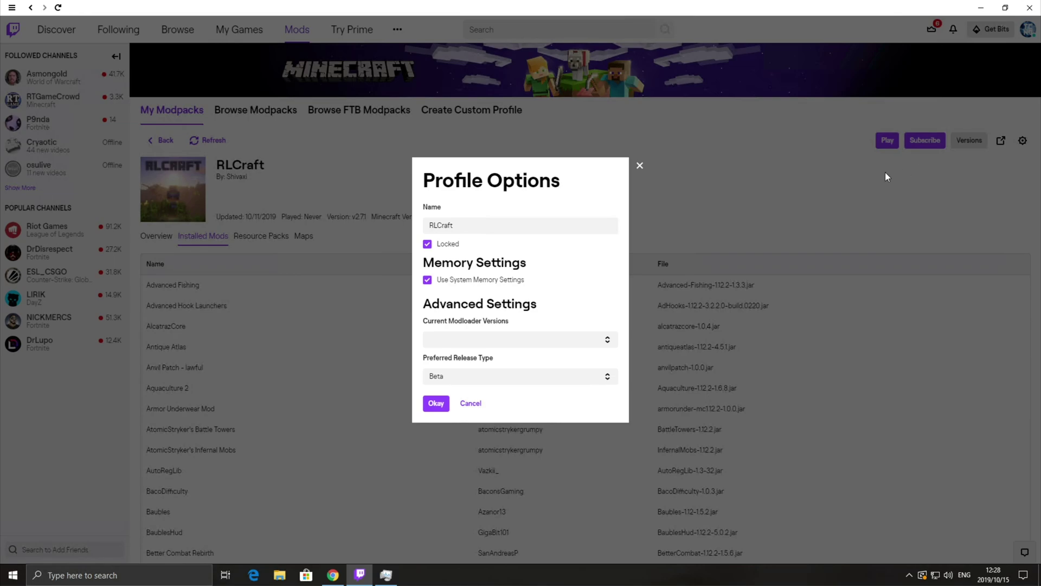
{"action": "left_click", "coordinate": [495, 280]}
{"action": "left_click_drag", "start_coordinate": [433, 297], "coordinate": [581, 295]}
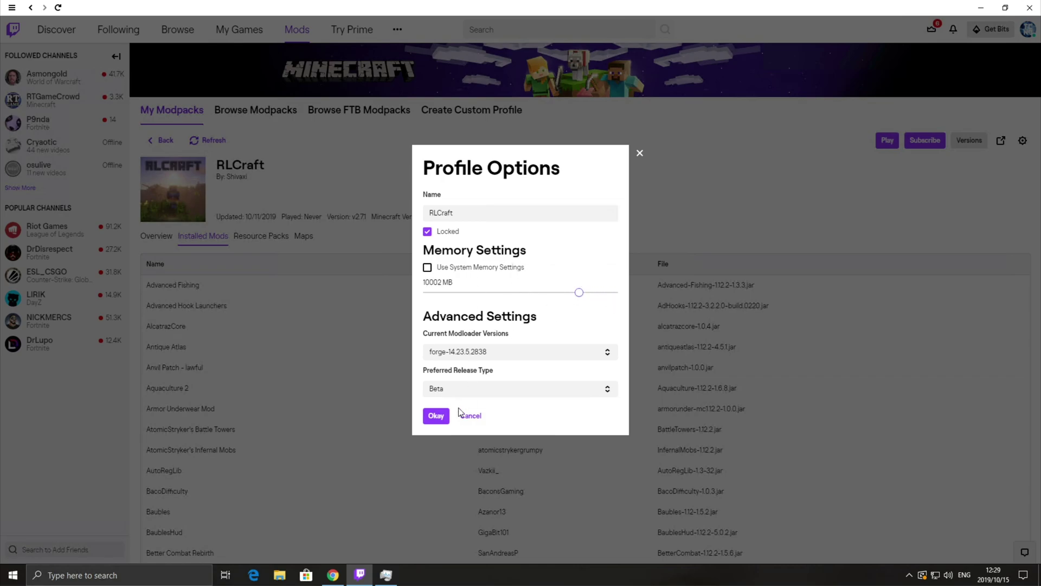
{"action": "left_click", "coordinate": [436, 416]}
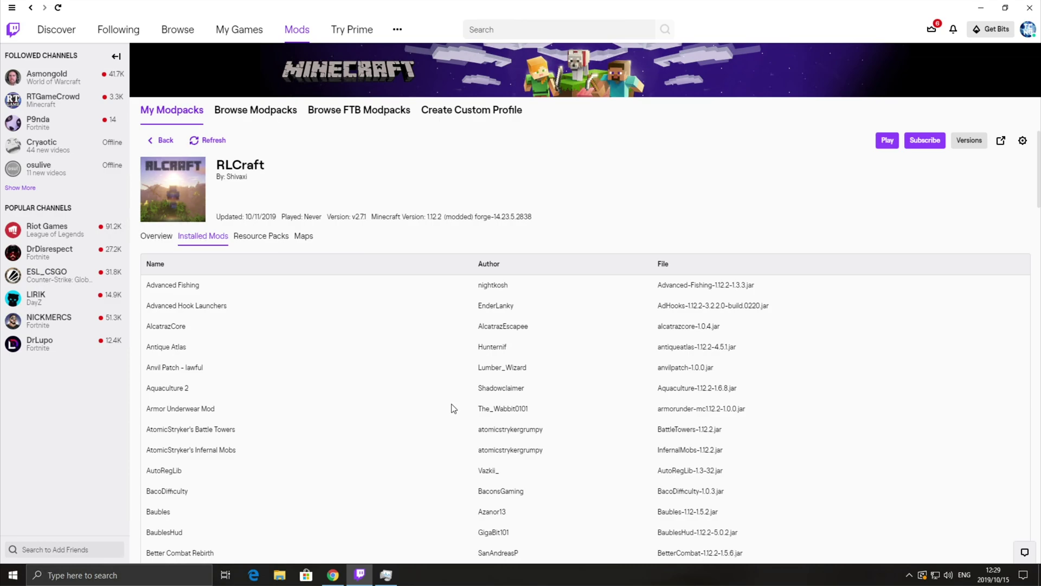
Step: Launch RLCraft from Twitch, select the RLCraft profile, and open its installation's options menu
{"action": "left_click", "coordinate": [886, 142]}
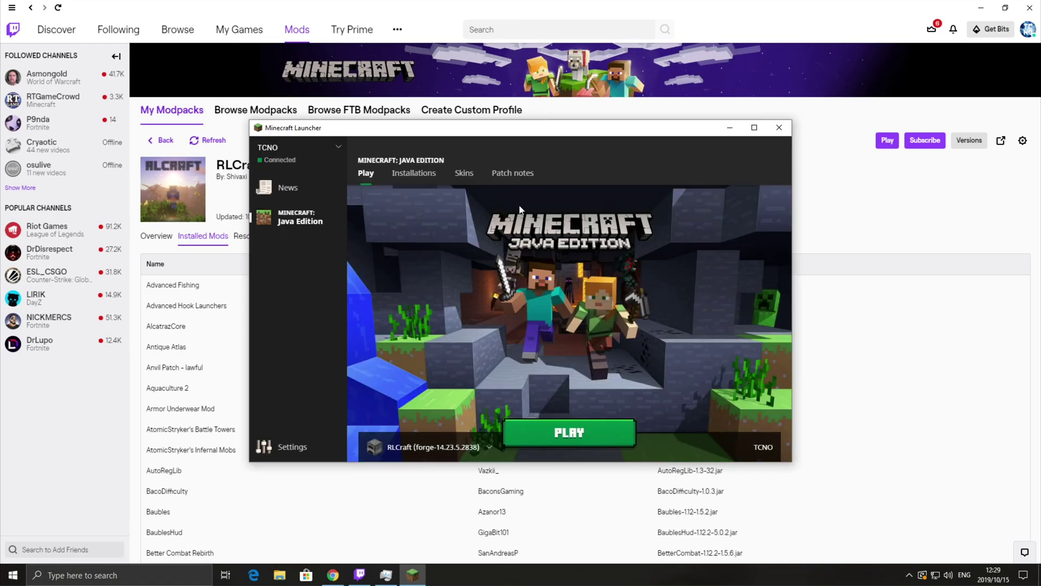
{"action": "left_click", "coordinate": [417, 447]}
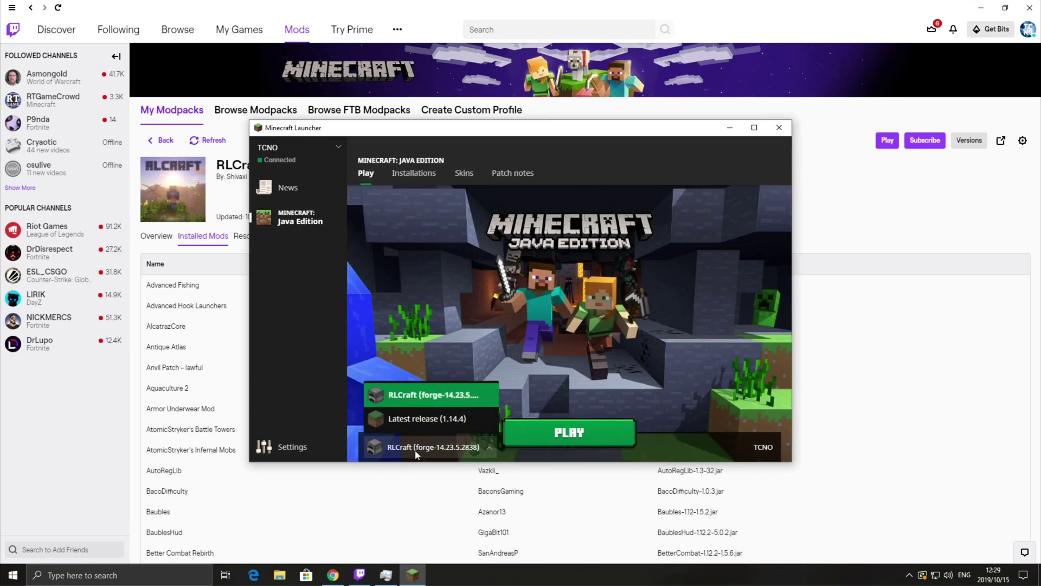
{"action": "left_click", "coordinate": [432, 394]}
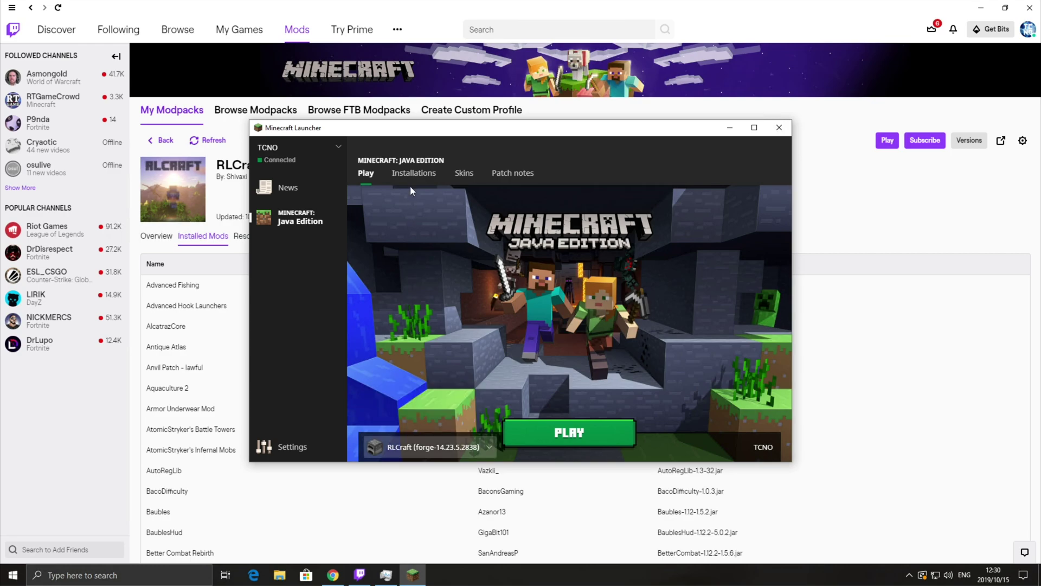
{"action": "left_click", "coordinate": [412, 175]}
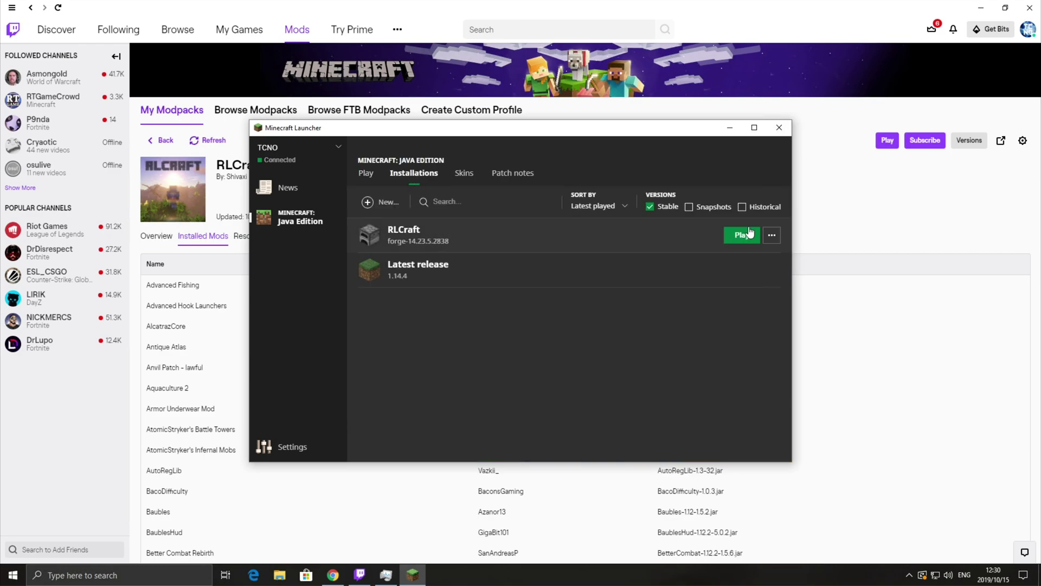
{"action": "left_click", "coordinate": [771, 236]}
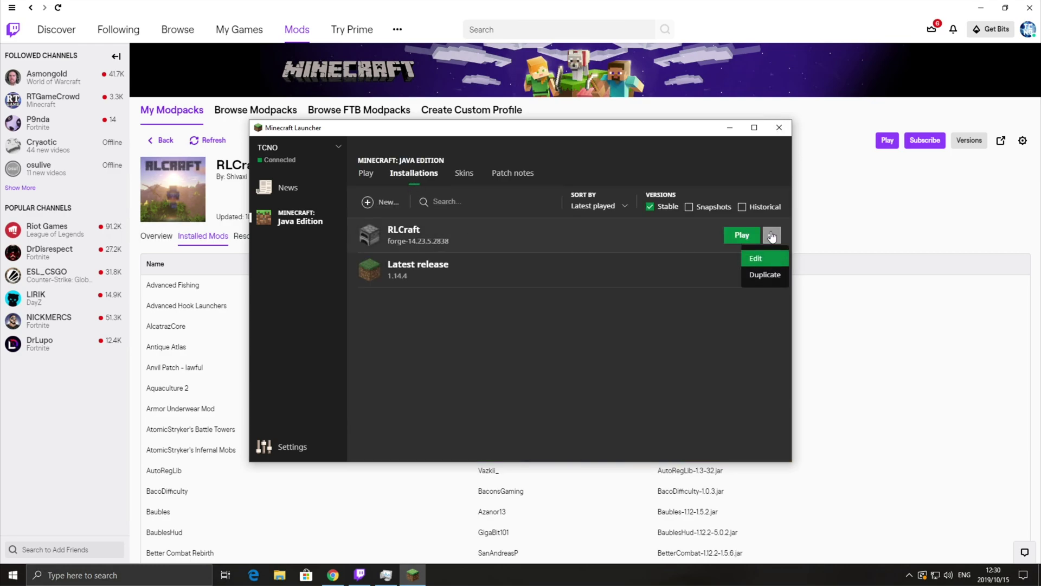
Step: Check that the RLCraft installation's JVM arguments start with -Xmx10002m, then go back to Play
{"action": "left_click", "coordinate": [762, 262]}
{"action": "left_click", "coordinate": [400, 363]}
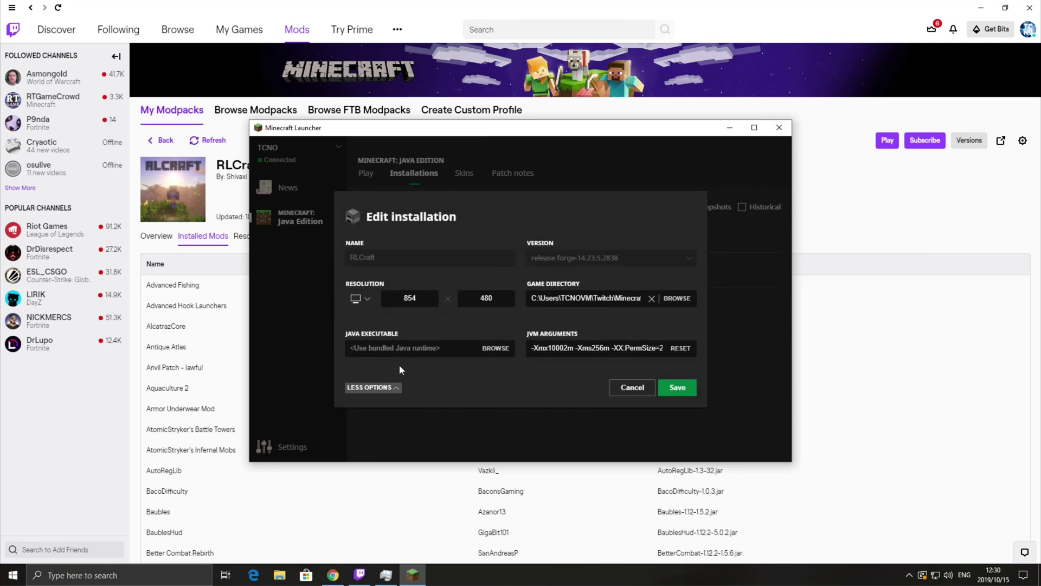
{"action": "left_click_drag", "start_coordinate": [544, 348], "coordinate": [690, 353]}
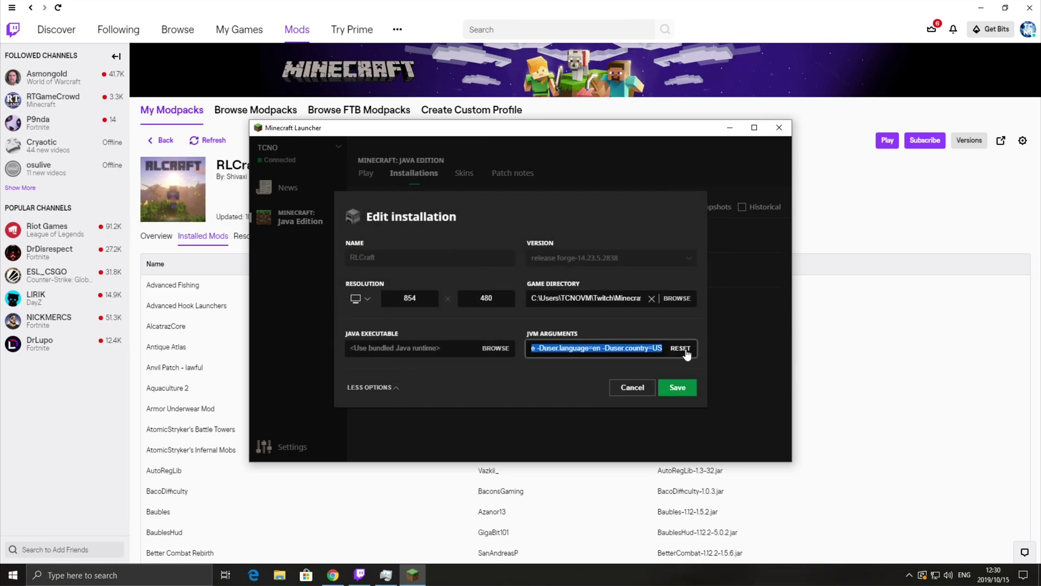
{"action": "left_click", "coordinate": [612, 350]}
{"action": "left_click", "coordinate": [390, 302]}
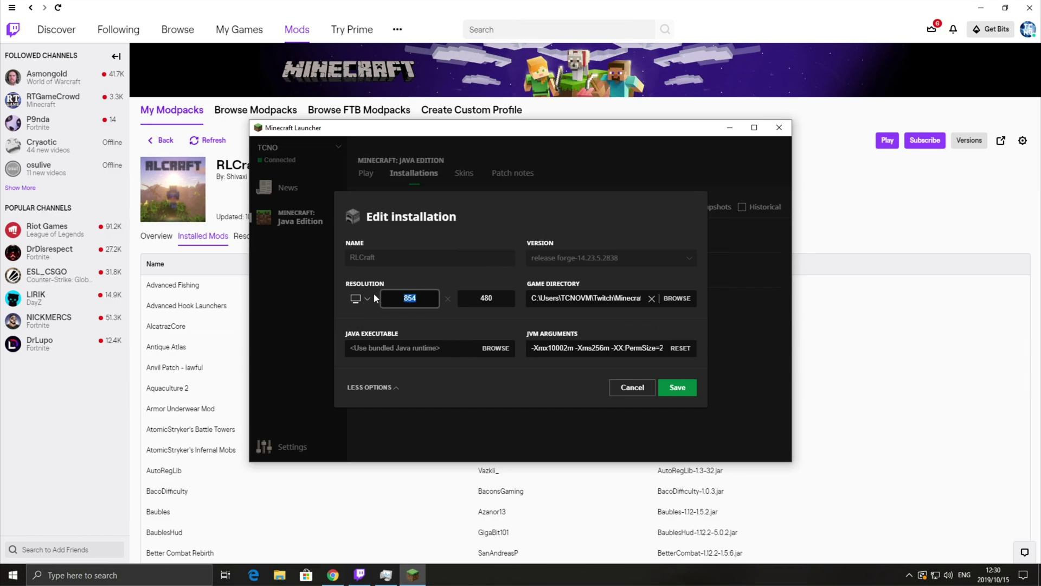
{"action": "double_click", "coordinate": [485, 301]}
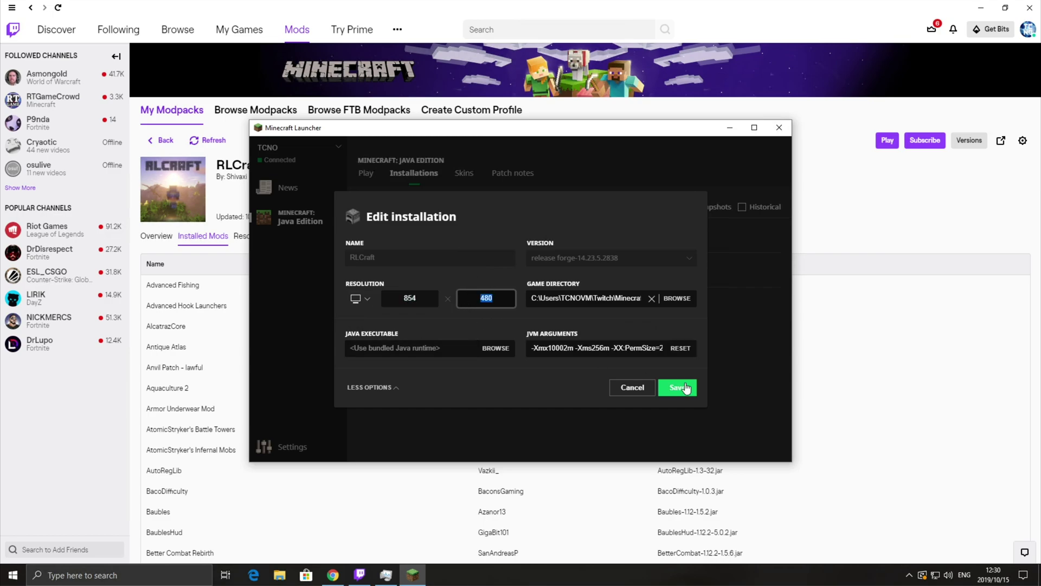
{"action": "left_click", "coordinate": [643, 388]}
{"action": "left_click", "coordinate": [366, 174]}
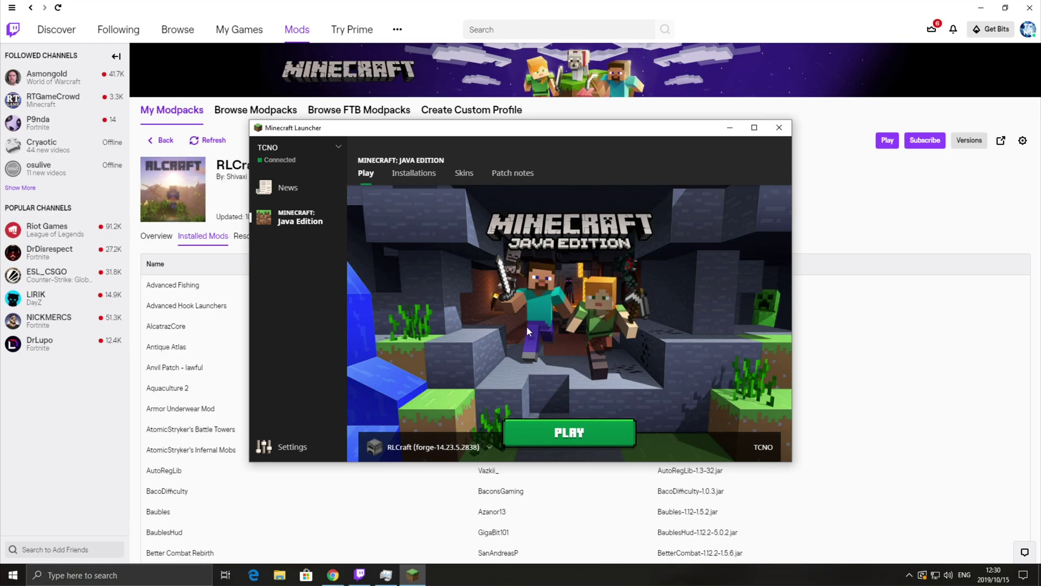
Step: Start the game with the RLCraft forge-14.23.5.2838 profile selected
{"action": "left_click", "coordinate": [569, 432]}
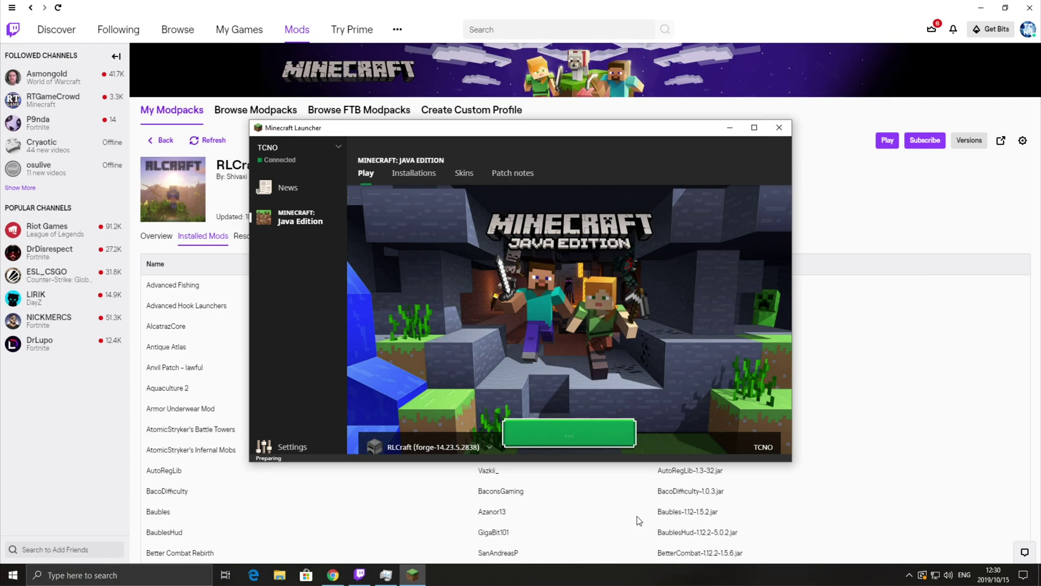